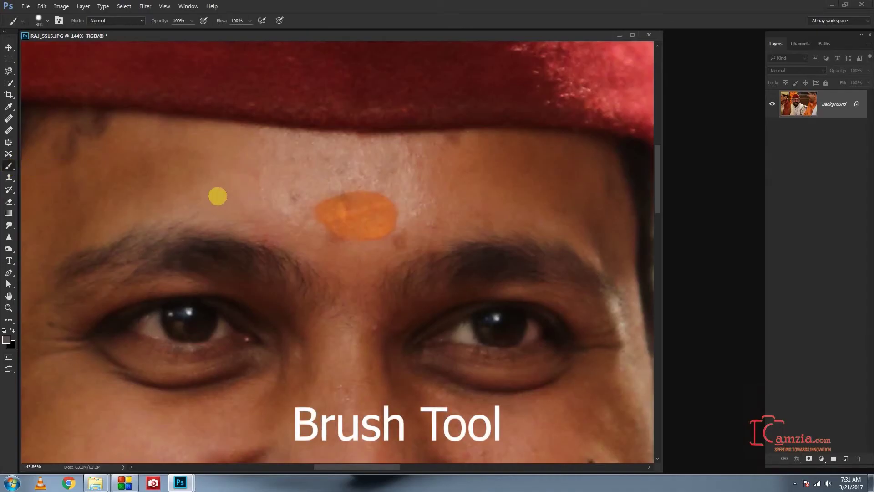
Step: Fit the whole portrait on screen and close the RAJ_5515.JPG document
key("ctrl+0")
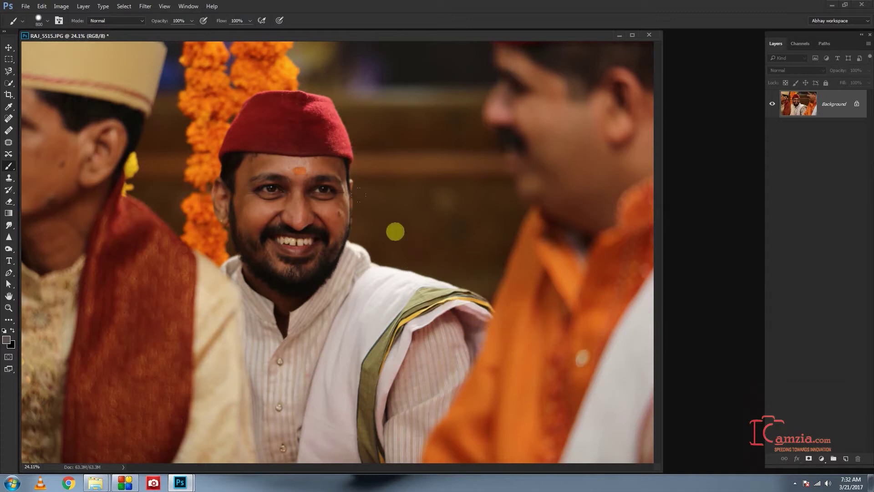
left_click(650, 35)
Step: Discard the portrait unsaved and create a new 6 × 6 inch, 300 ppi blank document
left_click(443, 190)
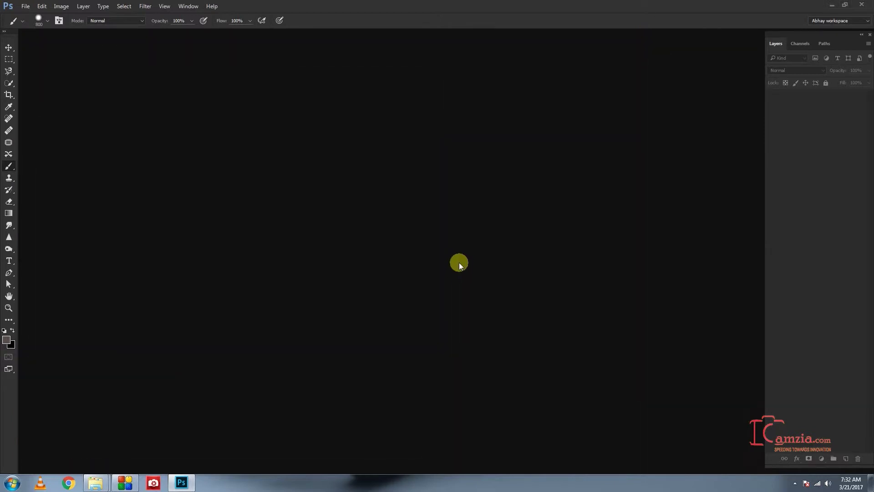
key("ctrl+n")
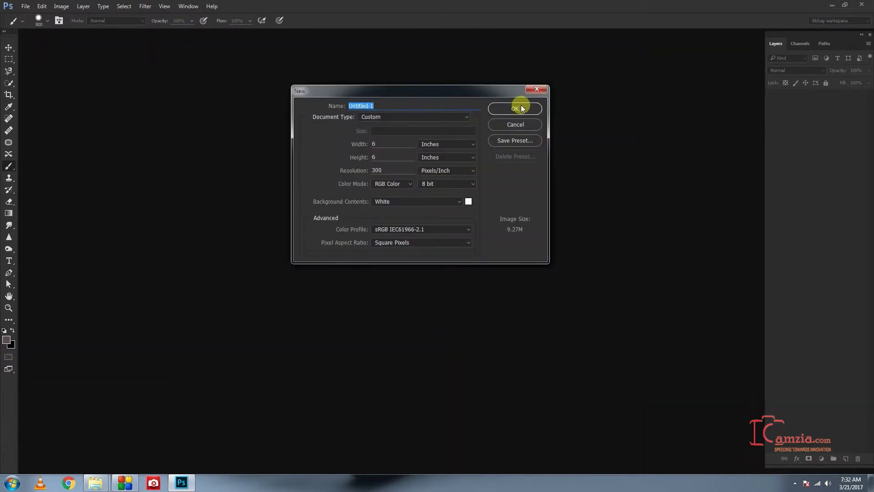
left_click(520, 106)
Step: Shrink the brush slightly and set the foreground colour to red e3362a
key("bracketleft")
key("bracketleft")
key("bracketleft")
key("bracketleft")
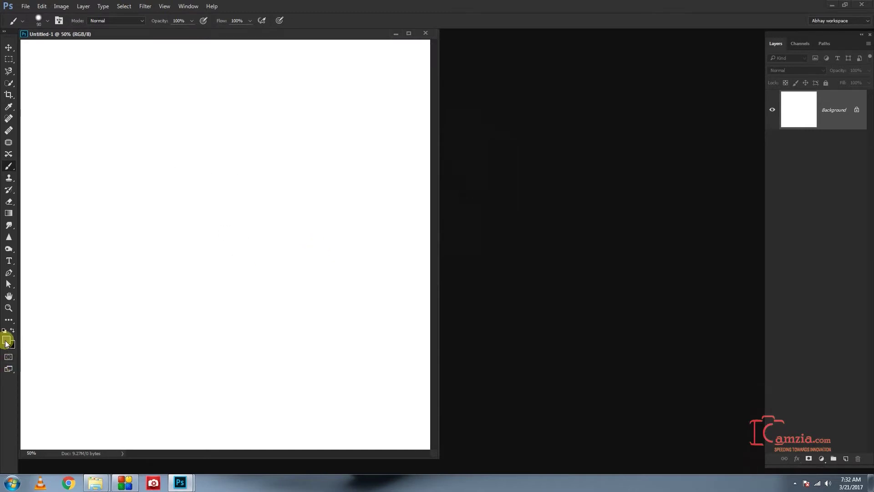
left_click(6, 340)
left_click(591, 251)
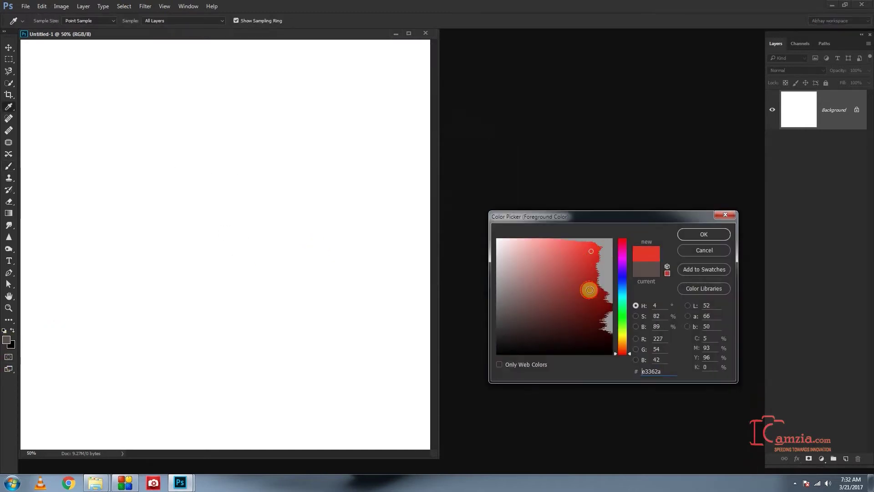
left_click(691, 234)
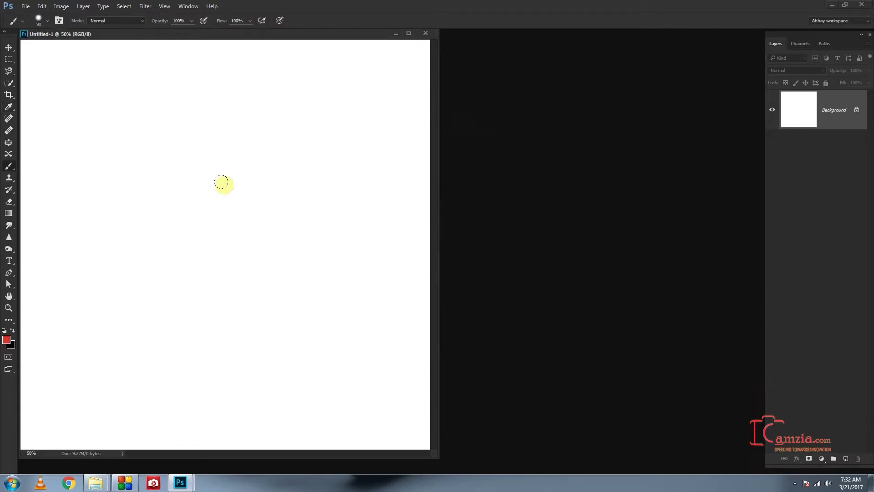
Step: Paint two soft red brush strokes forming a thick S down the Untitled-1 canvas
left_click_drag(228, 119, 281, 281)
left_click_drag(191, 334, 299, 377)
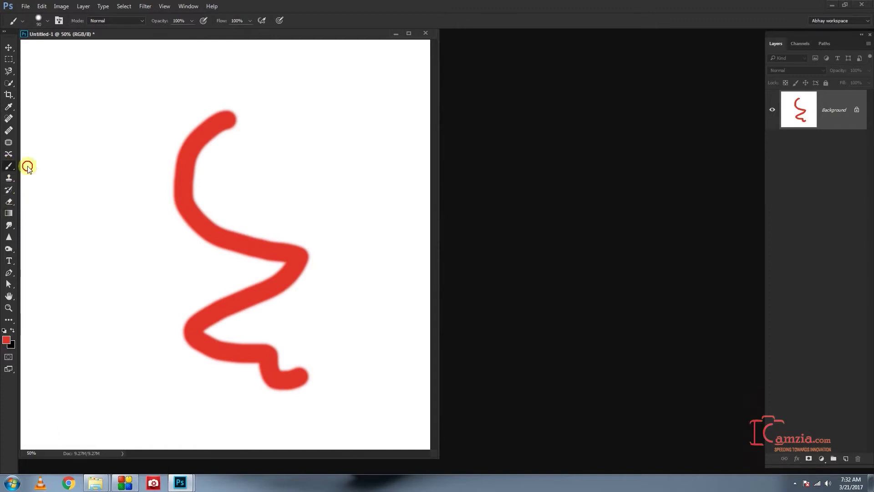
left_click_drag(10, 167, 42, 173)
left_click(43, 167)
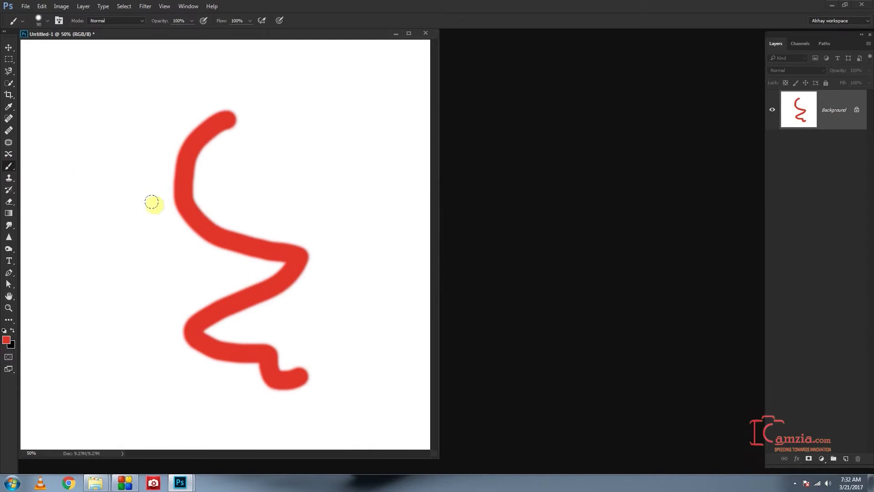
left_click_drag(11, 170, 30, 177)
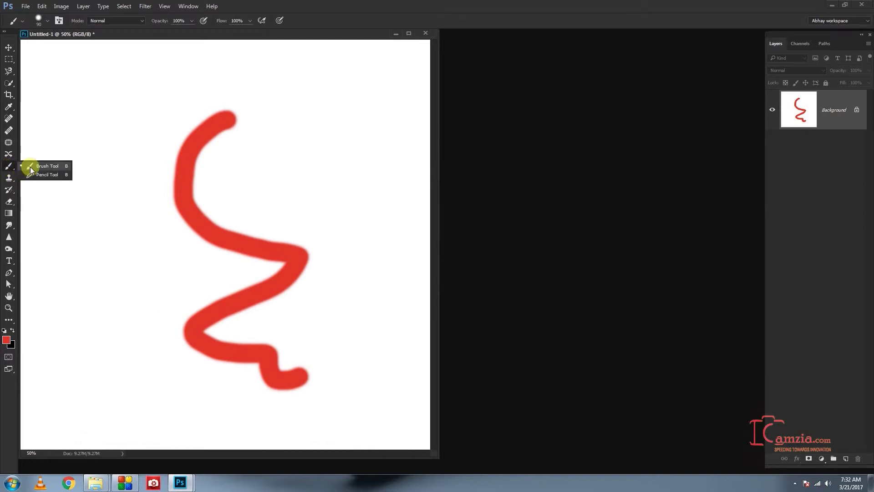
Step: Draw a thin wavy pencil line left of the S and a jagged one right of it
mouse_move(134, 96)
left_mouse_down()
mouse_move(83, 186)
mouse_move(111, 317)
left_mouse_up()
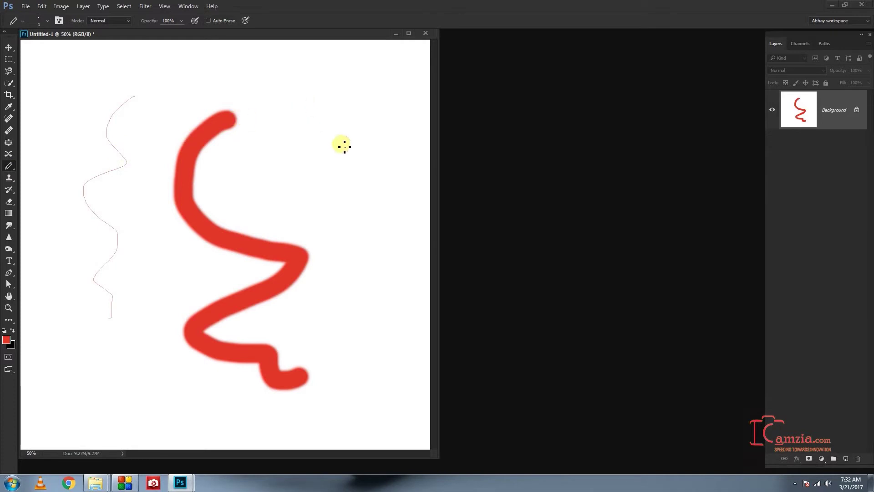
mouse_move(265, 156)
left_mouse_down()
mouse_move(312, 170)
mouse_move(341, 259)
left_mouse_up()
key("bracketright")
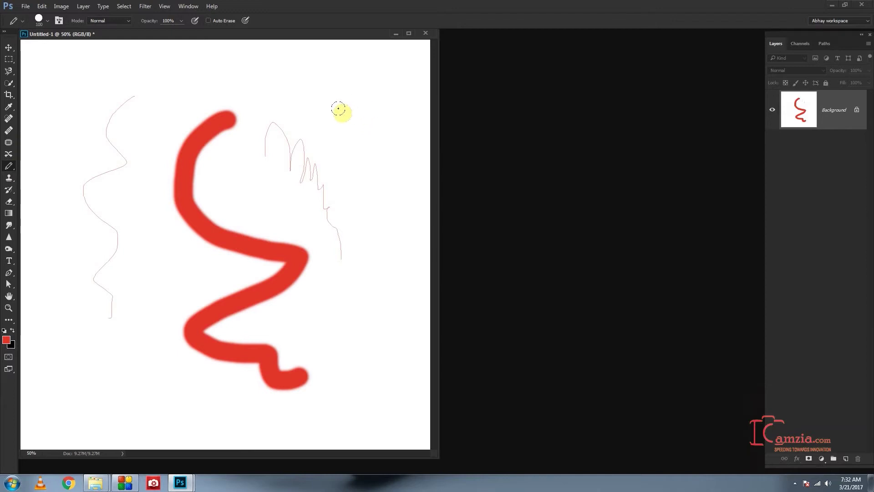
Step: Draw a thick hard-edged red zigzag in the upper right, then switch back to the Brush Tool
left_click_drag(339, 109, 383, 200)
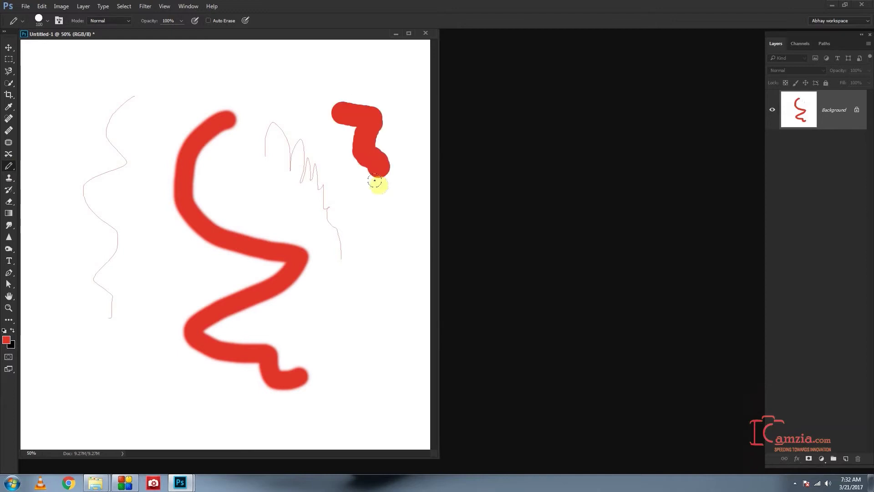
key("bracketleft")
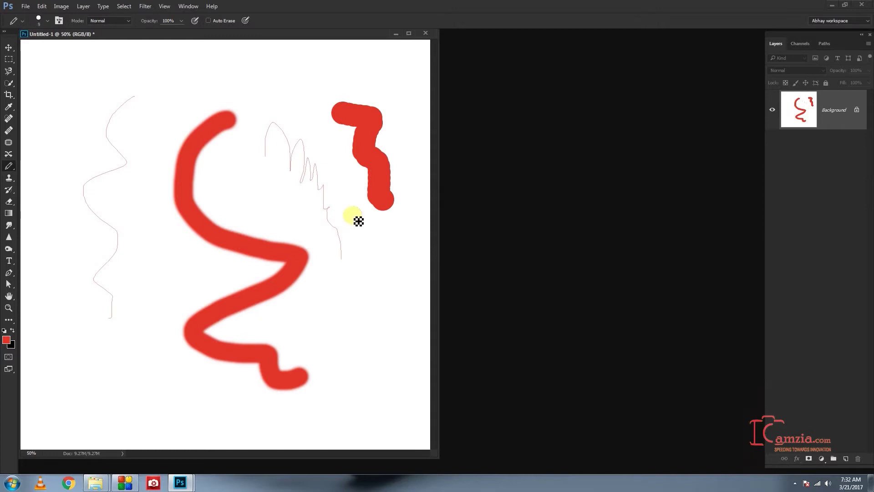
right_click(8, 165)
left_click(47, 165)
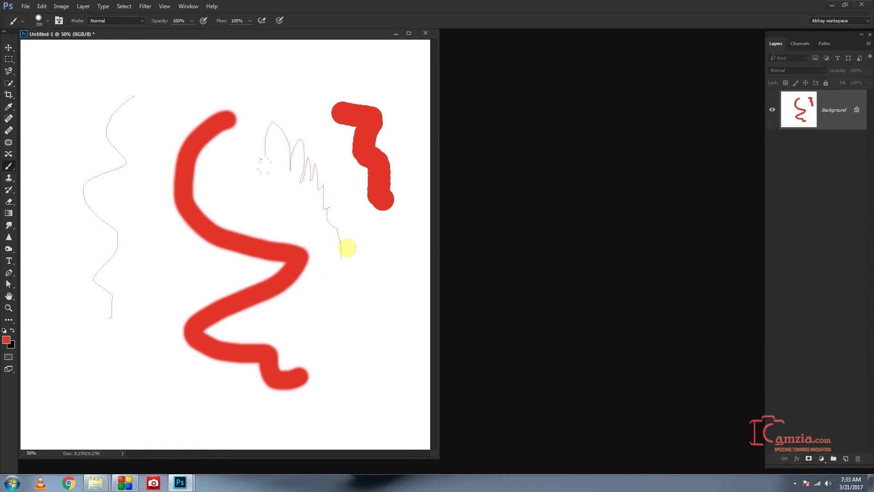
Step: Set the brush size to 89 px and paint a soft red vertical stroke
right_click(316, 232)
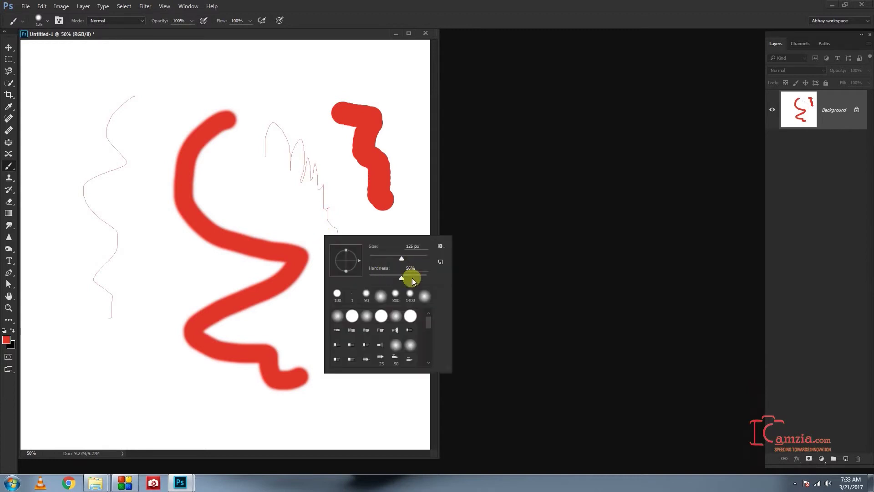
left_click_drag(403, 258, 385, 276)
left_click_drag(153, 227, 167, 309)
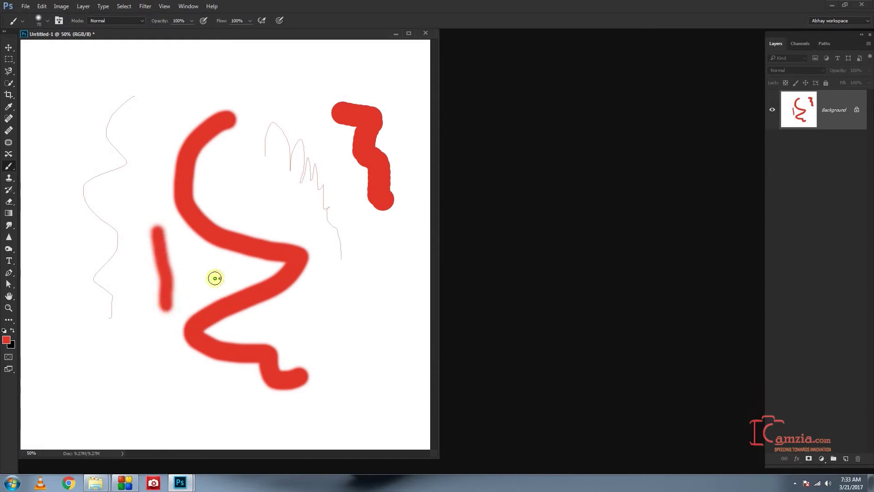
Step: Lower brush hardness to 6% and paint a very soft red stroke on the left
right_click(215, 278)
left_click_drag(269, 321, 267, 321)
left_click_drag(72, 221, 107, 349)
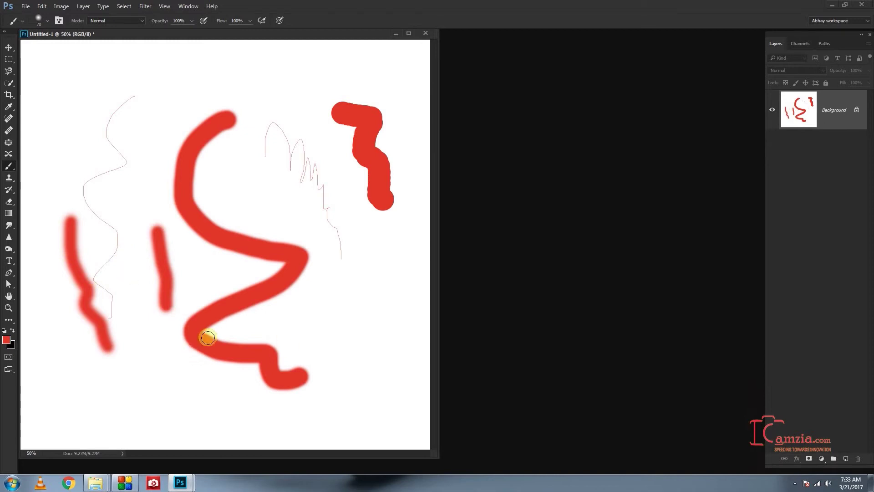
Step: Raise brush hardness to 100% and paint a crisp red vertical stroke
right_click(327, 293)
left_click_drag(377, 336, 455, 339)
mouse_move(131, 150)
left_mouse_down()
mouse_move(125, 250)
mouse_move(133, 303)
left_mouse_up()
left_click_drag(225, 311, 224, 310)
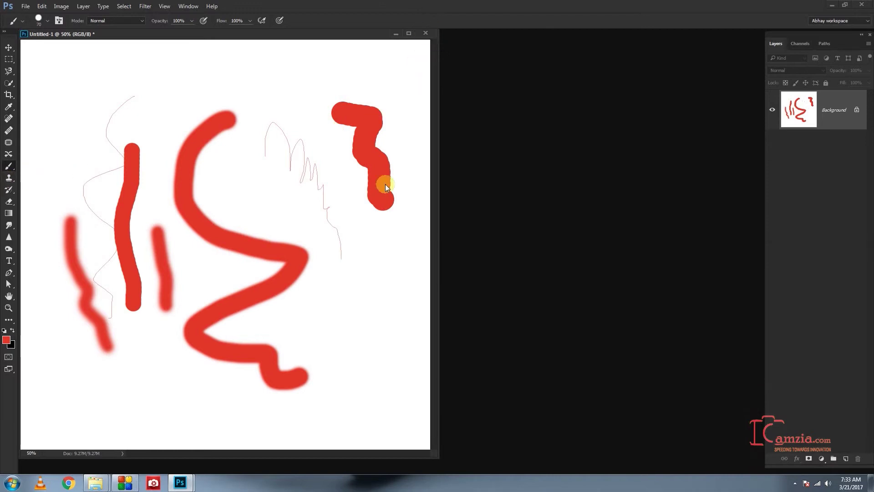
Step: Close Untitled-1 without saving and make the Clone Stamp the active tool
left_click(280, 250)
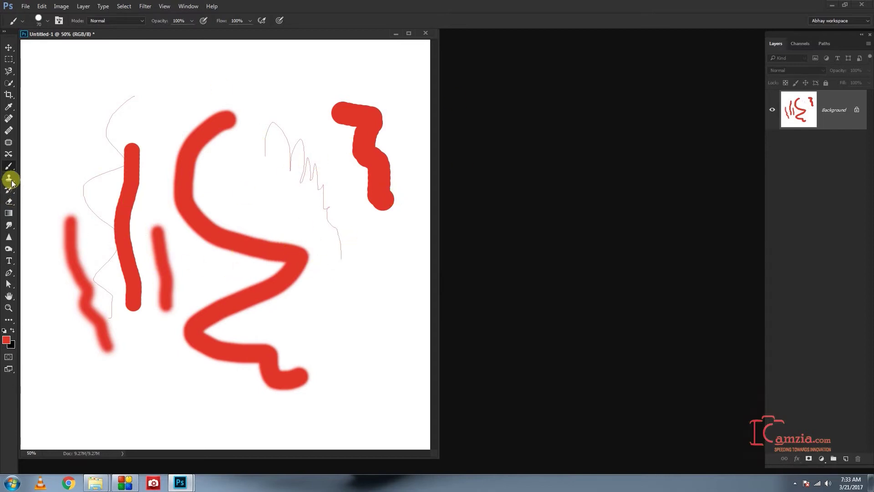
left_click(426, 34)
left_click(449, 189)
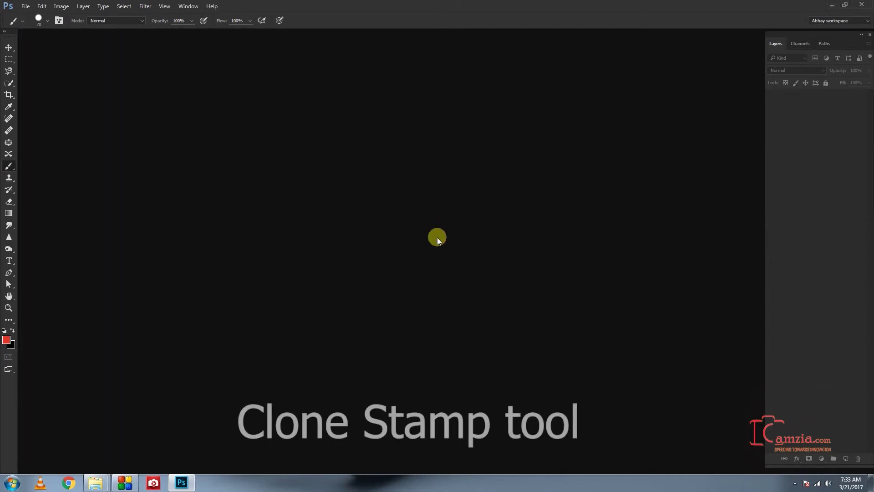
key("s")
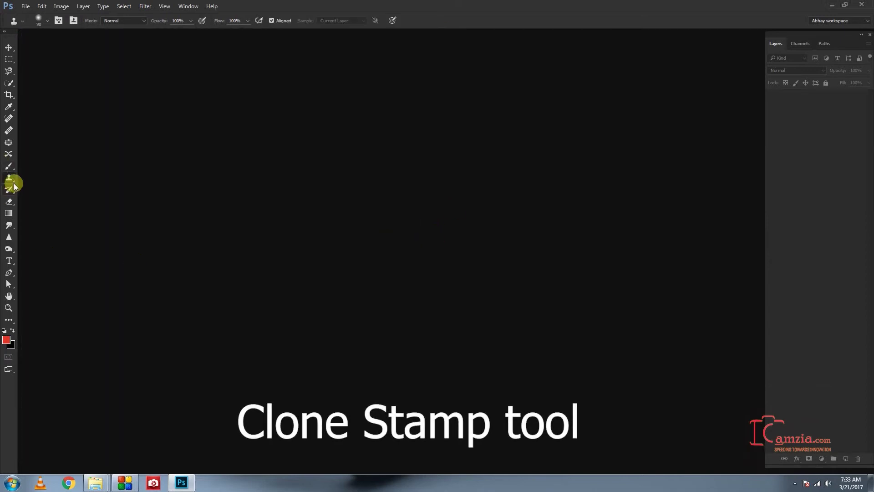
right_click(14, 179)
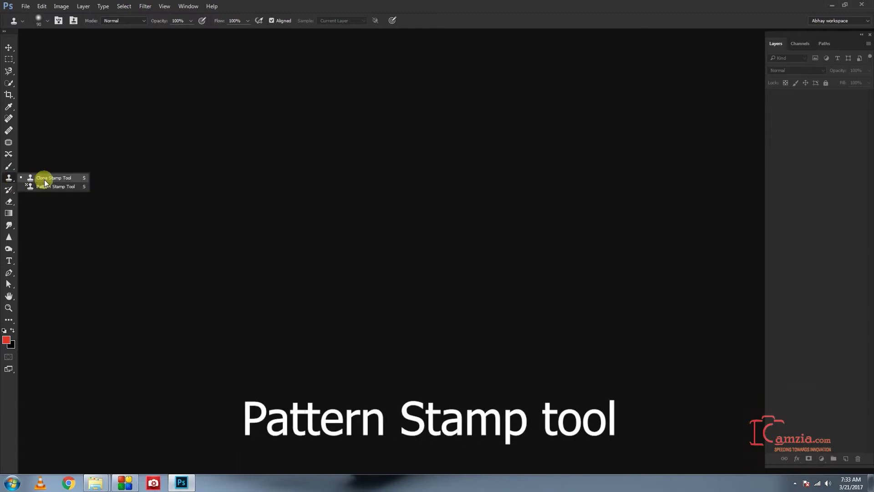
left_click(45, 178)
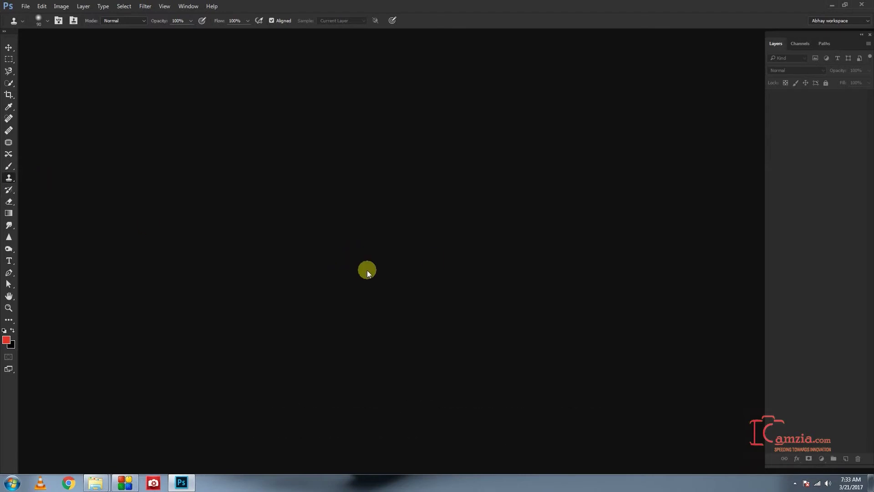
Step: Open RAJ_5515.JPG and zoom in on the man's face and shoulder
double_click(367, 269)
left_click_drag(622, 154, 628, 262)
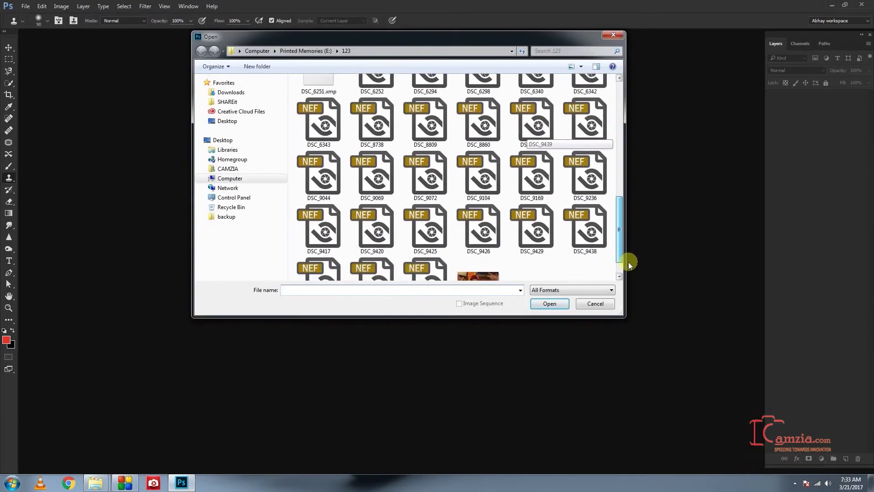
left_click(479, 252)
double_click(479, 253)
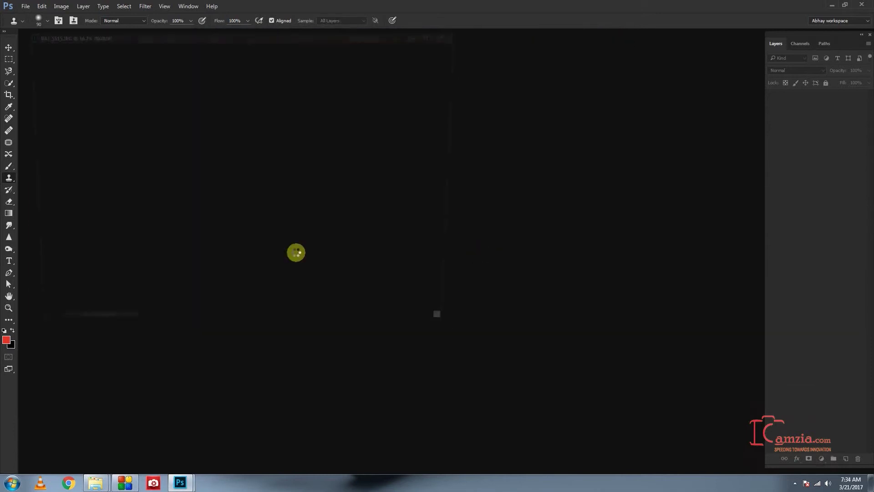
scroll(263, 193, "up", 2)
scroll(273, 195, "up", 2)
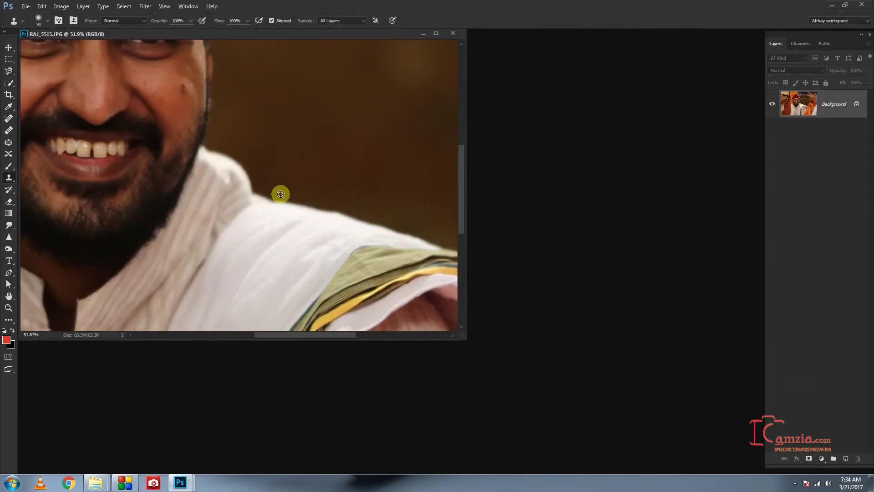
Step: Stamp a test clone dab beside the face and set the clone brush to full hardness
scroll(255, 205, "up", 2)
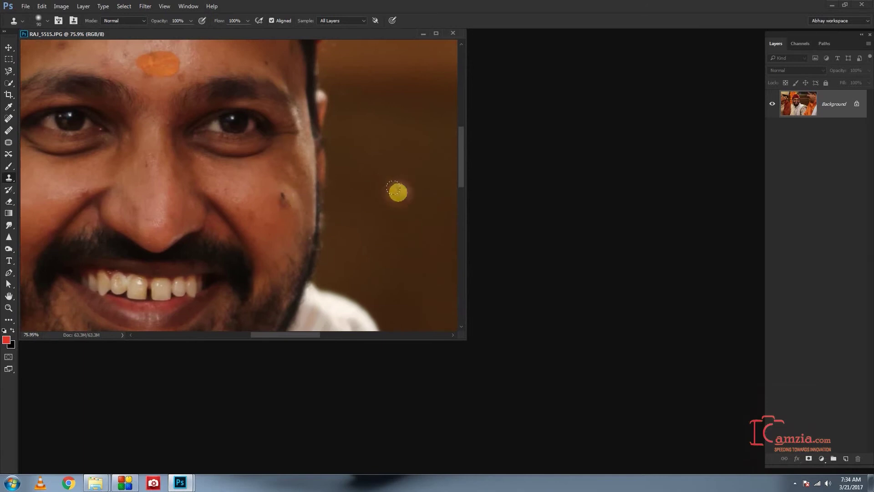
left_click(398, 192)
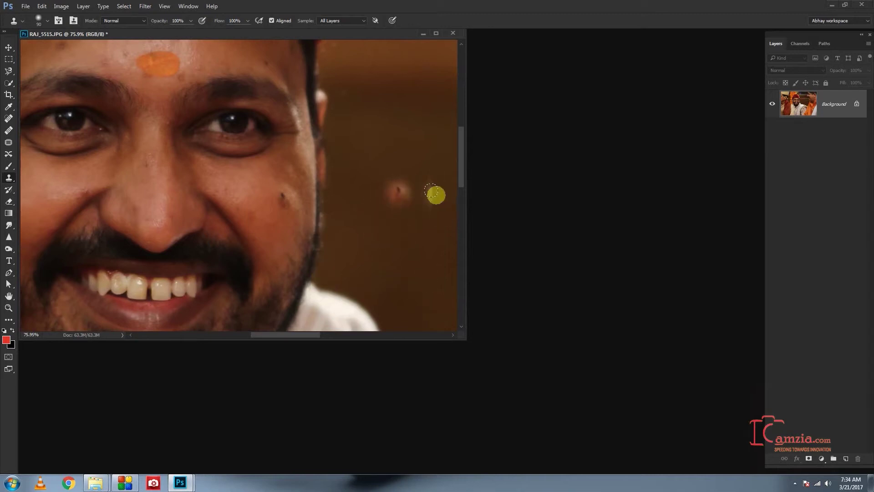
left_click_drag(397, 189, 390, 187)
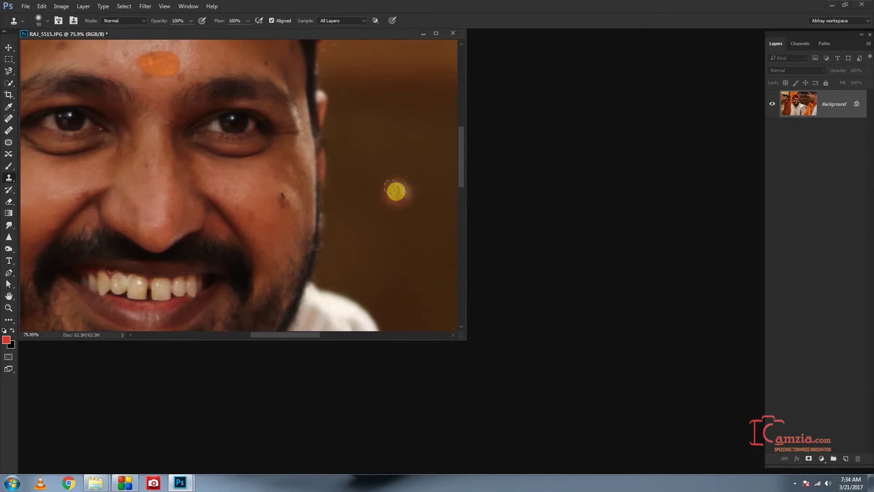
right_click(399, 189)
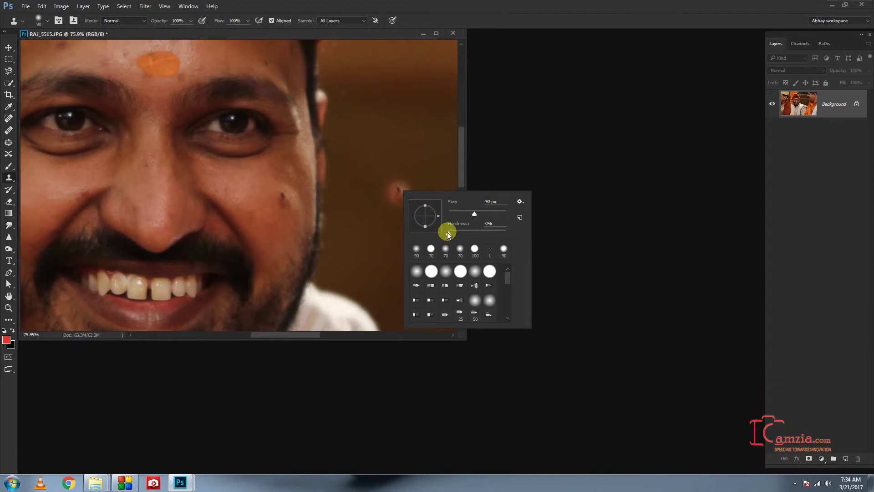
left_click_drag(448, 234, 568, 235)
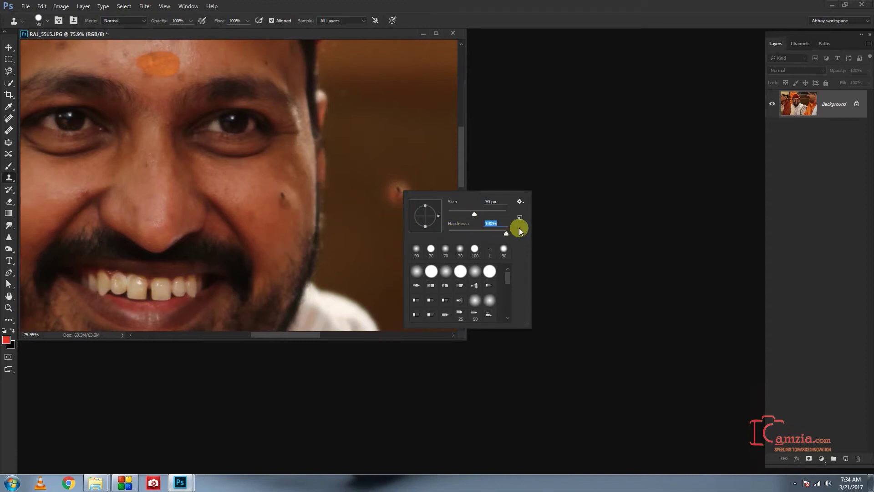
left_click(460, 137)
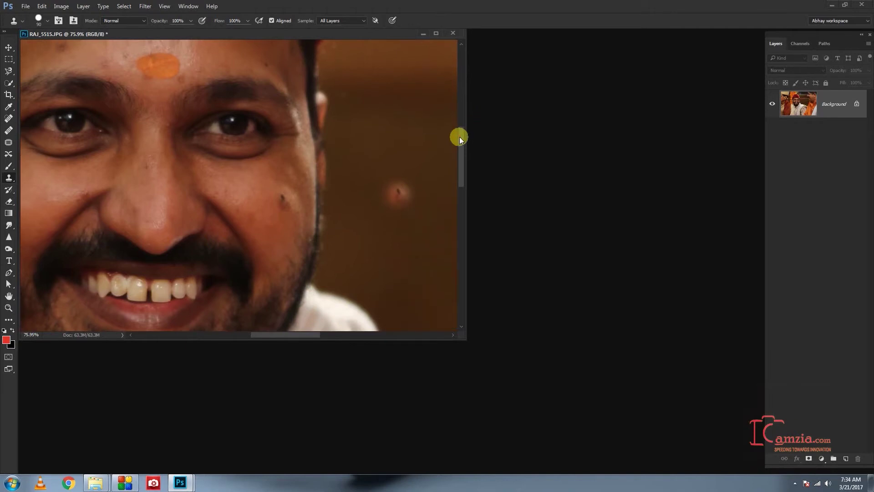
Step: Undo the test clone strokes on the brown background
key("ctrl+z")
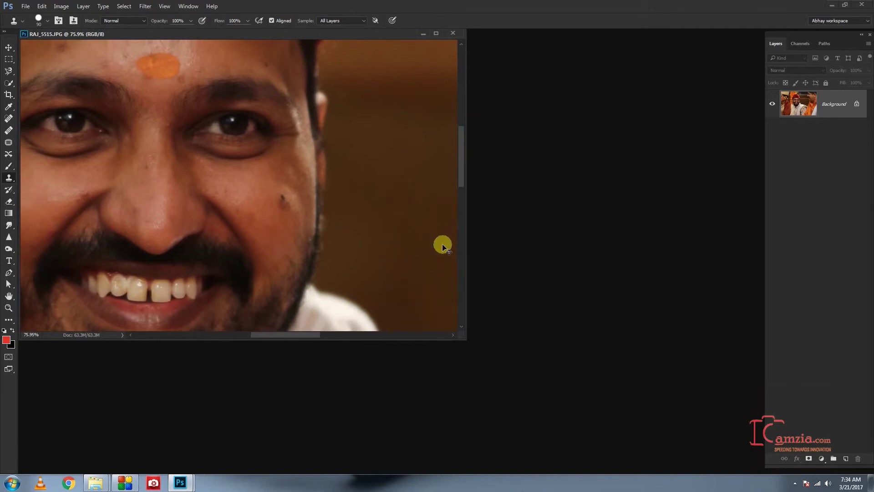
left_click(397, 199)
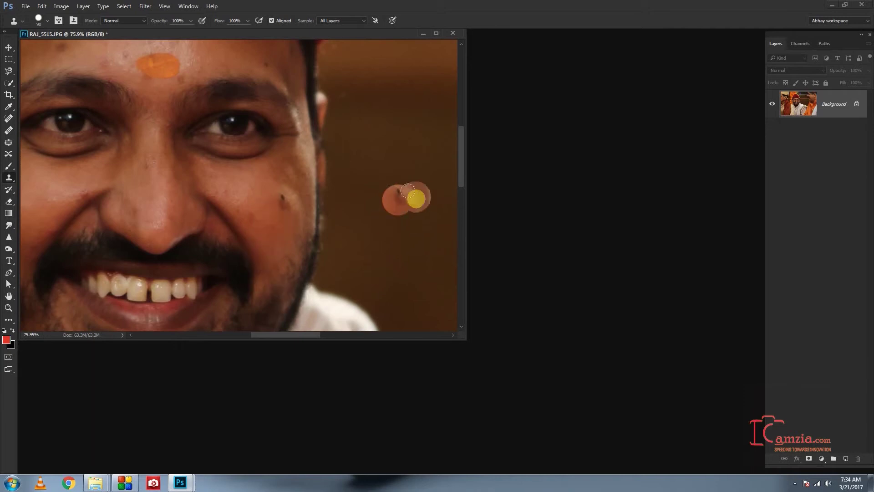
key("ctrl+z")
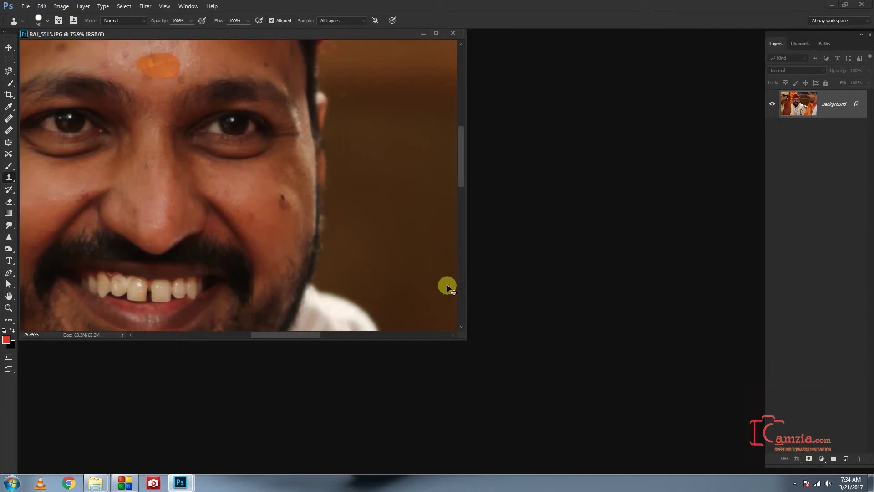
scroll(347, 220, "down", 3)
Step: Enlarge the clone brush to 1300 px, stamp a duplicate face beside the man, then undo it
scroll(349, 226, "down", 1)
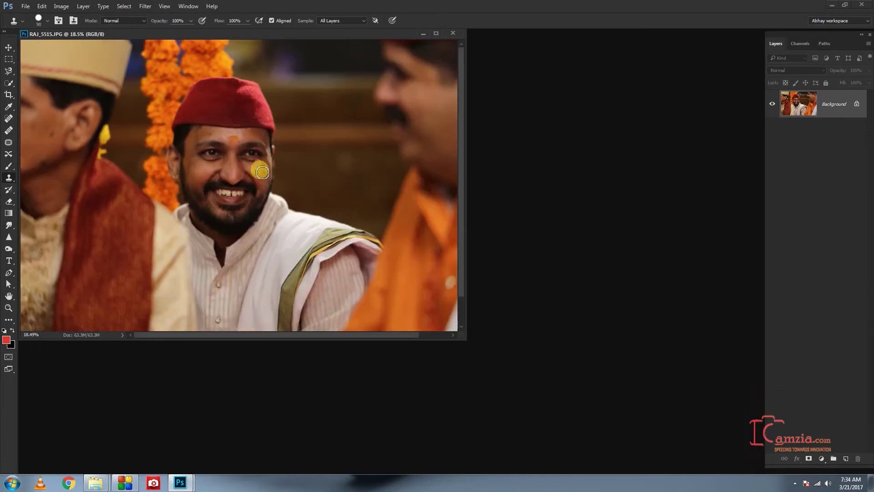
key("bracketright")
key("bracketright")
key("bracketright")
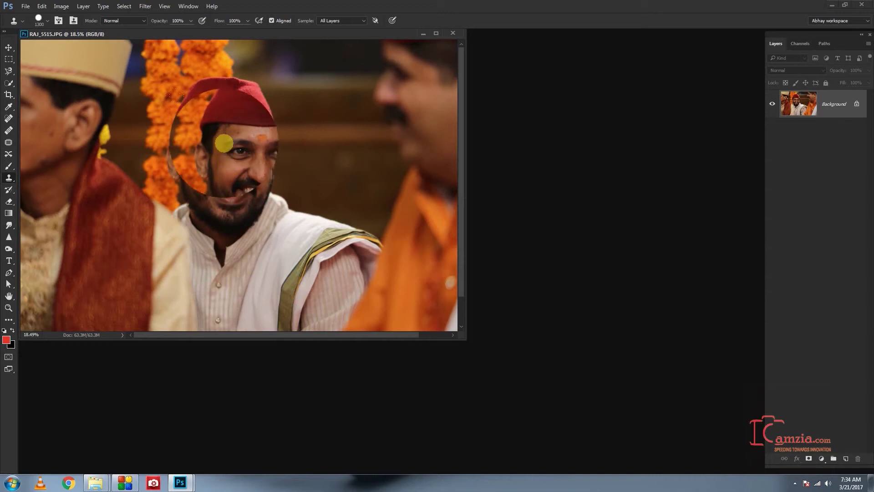
key("bracketright")
left_click(333, 145)
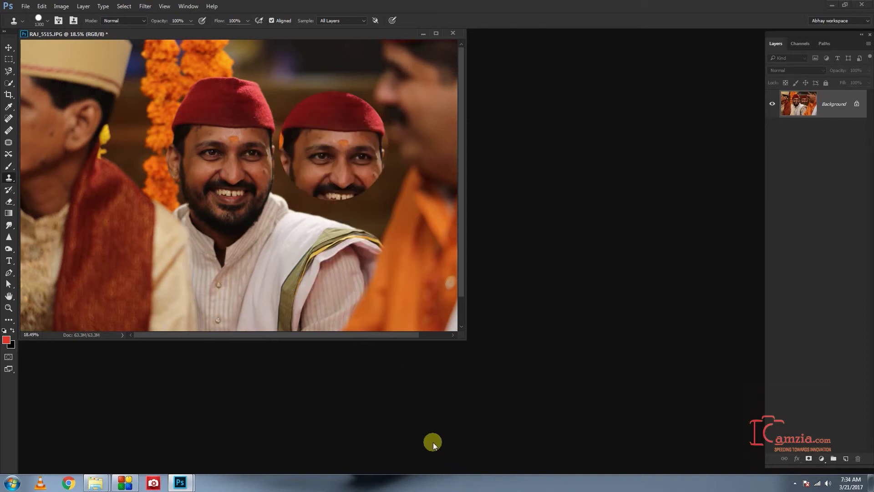
key("ctrl+z")
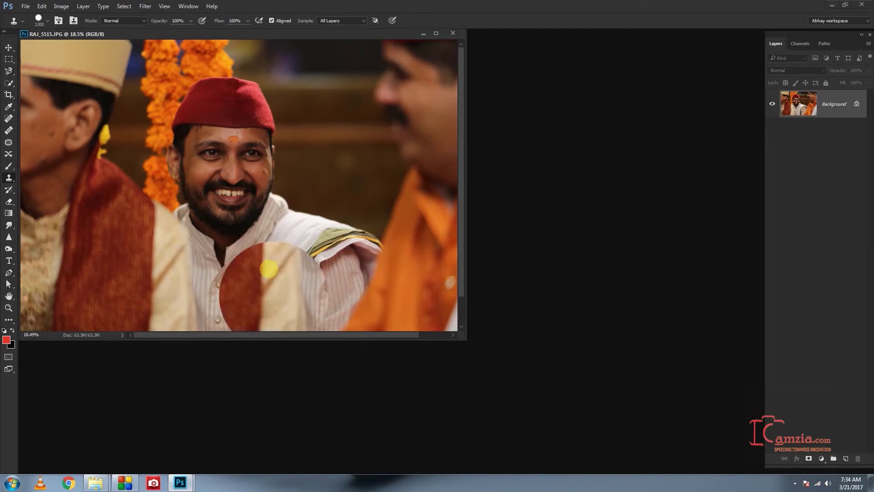
scroll(262, 220, "up", 2)
Step: Undo the stray orange clone strokes painted over the zoomed-in face
scroll(248, 171, "up", 3)
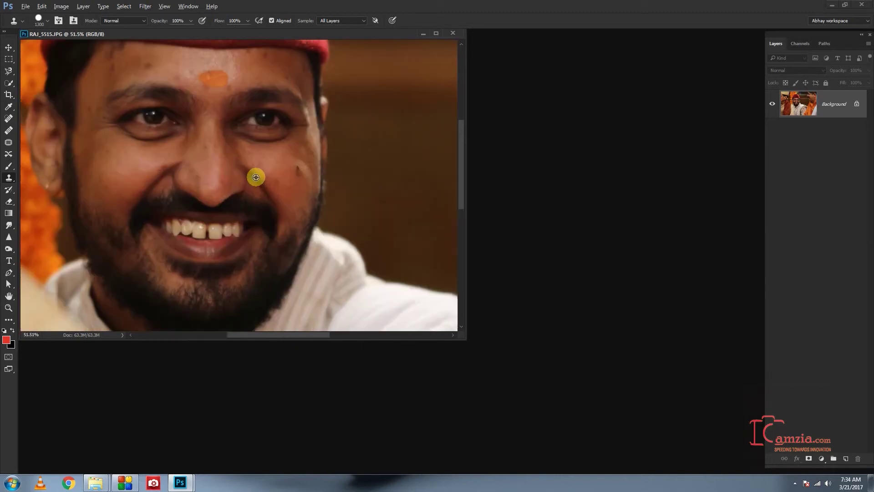
scroll(256, 176, "up", 3)
scroll(256, 177, "up", 2)
left_click(293, 188)
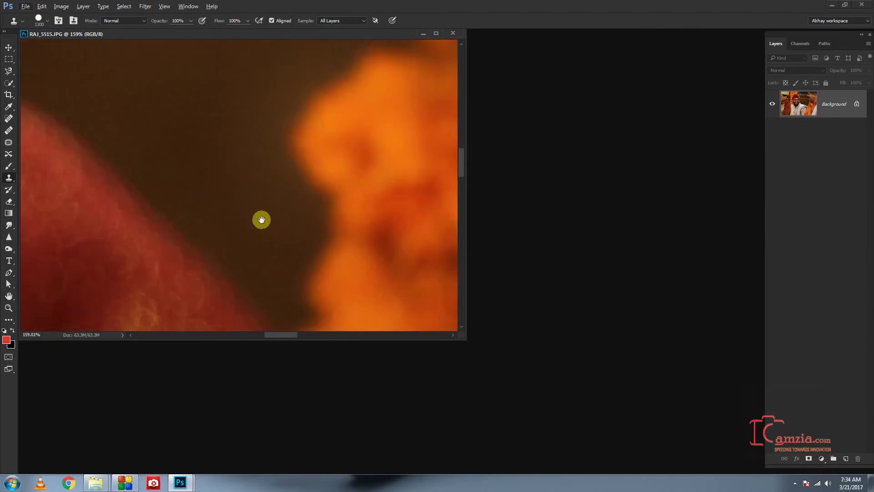
key("ctrl+z")
left_click_drag(240, 215, 182, 141)
left_click(316, 195)
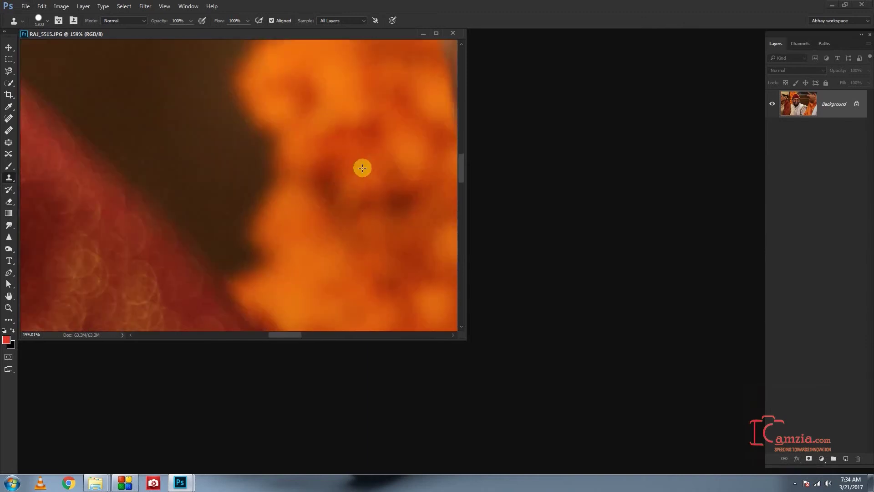
key("ctrl+z")
key("ctrl+z")
key("ctrl+z")
left_click_drag(235, 141, 235, 156)
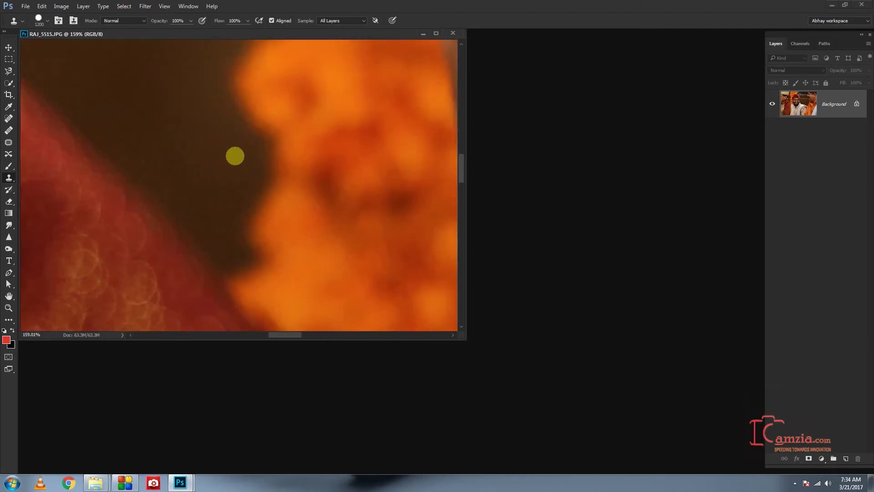
key("ctrl+z")
Step: Shrink the clone brush, sample clean skin, and stamp it over the cheek mole
key("bracketleft")
key("bracketleft")
key("bracketleft")
key("bracketleft")
key("bracketleft")
key("bracketleft")
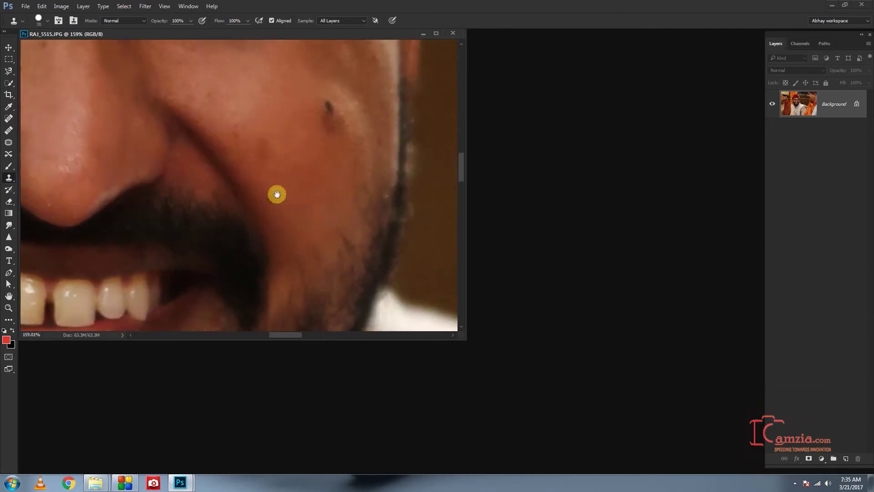
scroll(280, 205, "up", 5)
left_click(264, 209)
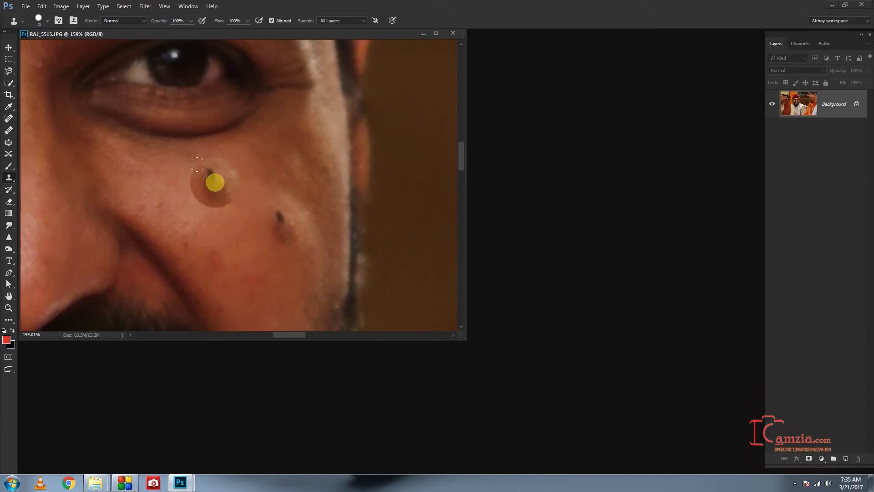
left_click(214, 182)
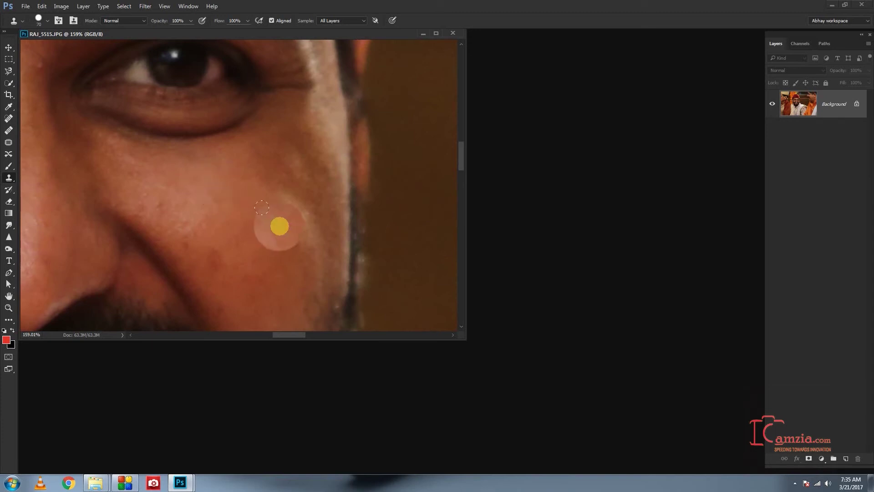
Step: Lower the clone brush hardness to about 10% and undo the earlier clone over the mole
right_click(280, 226)
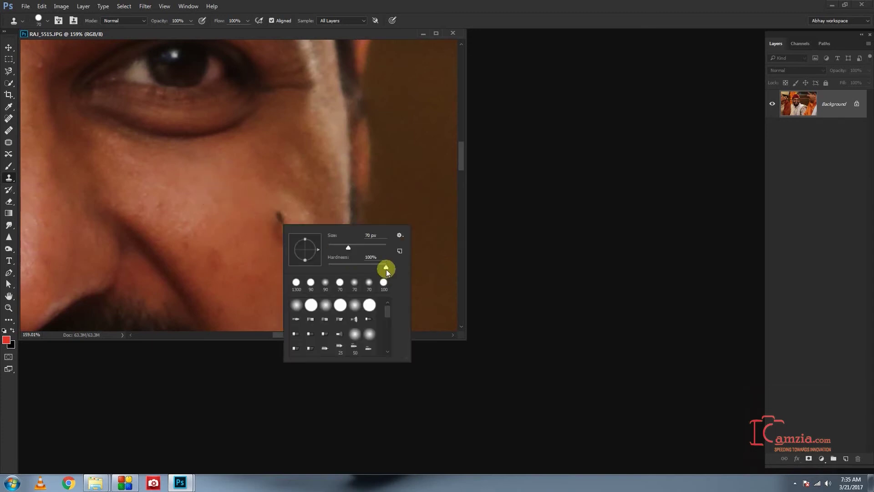
left_click_drag(386, 269, 350, 267)
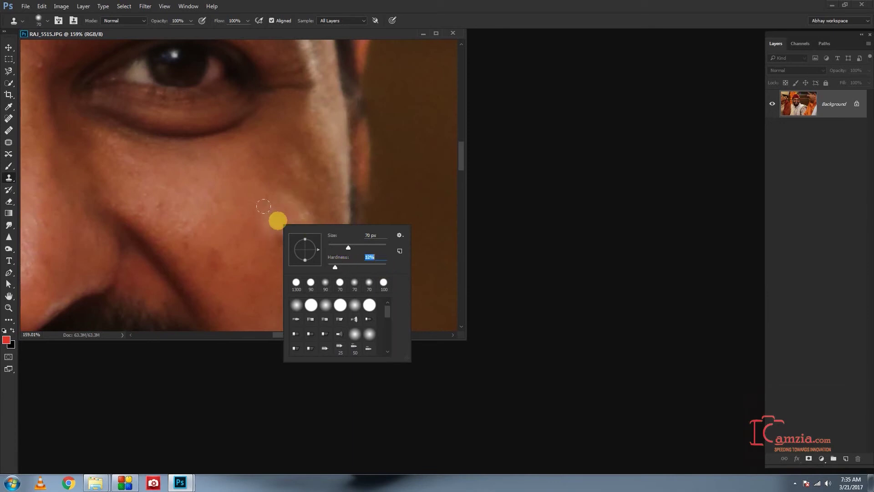
key("ctrl+z")
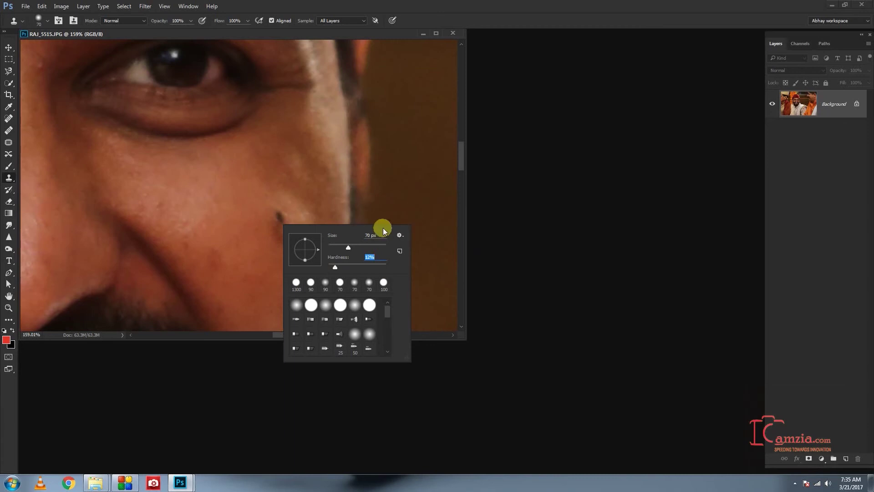
key("Return")
Step: Test two clone patches on the cheek, undo both, and set clone opacity to 47%
left_click(283, 222)
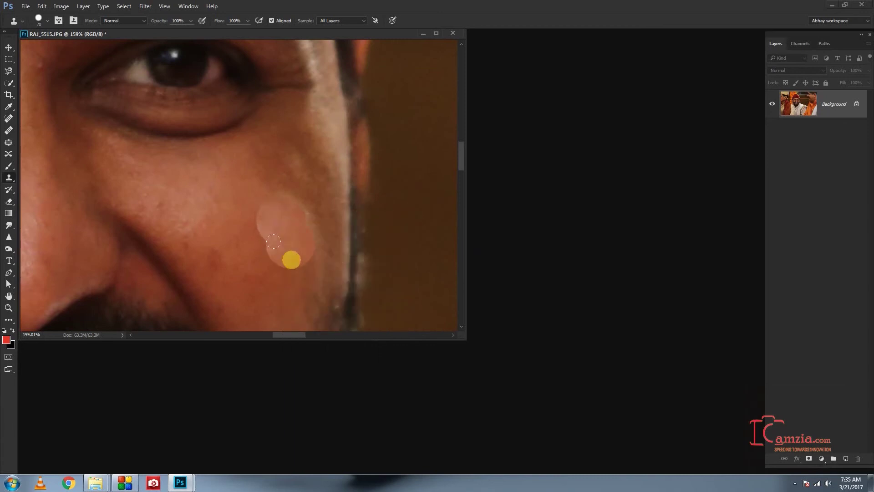
left_click(281, 251)
key("ctrl+alt+z")
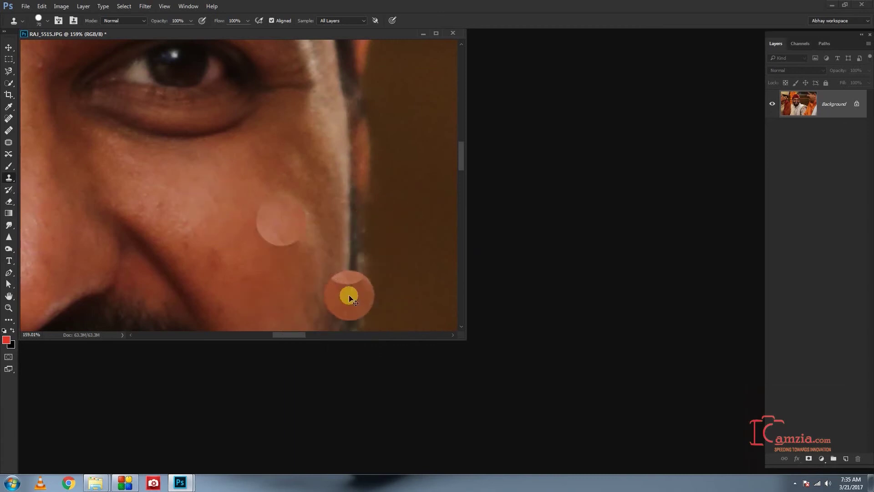
key("ctrl+alt+z")
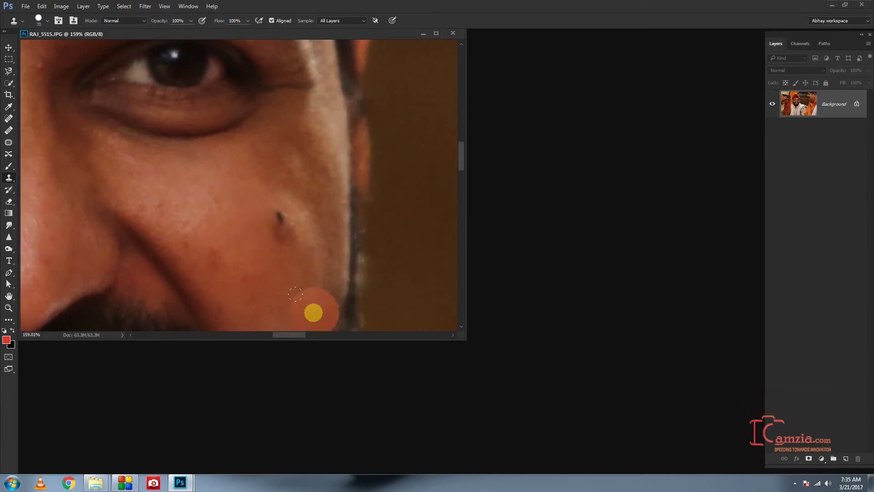
left_click(280, 233, "alt")
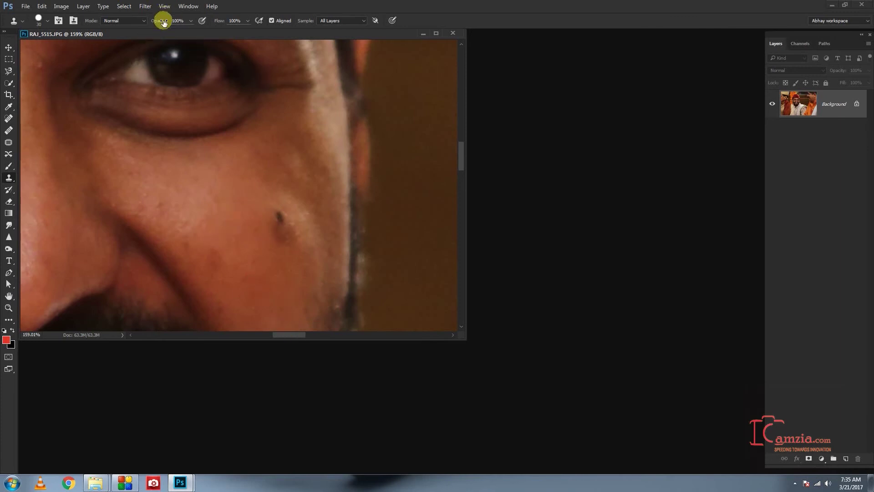
key("Return")
Step: Paint sampled skin over the cheek with the soft 30 px clone brush, then resample the cheek
left_click(223, 231, "alt")
mouse_move(210, 252)
left_mouse_down()
mouse_move(211, 264)
mouse_move(253, 292)
left_mouse_up()
right_click(229, 212)
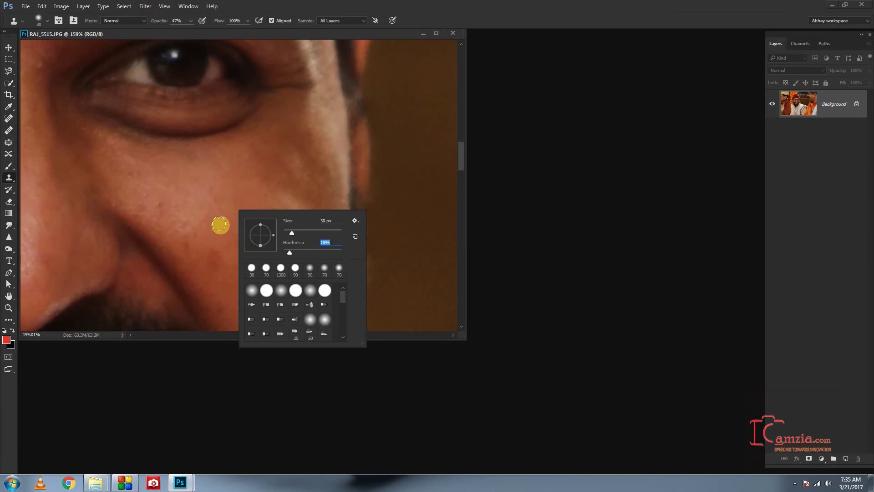
left_click(226, 223)
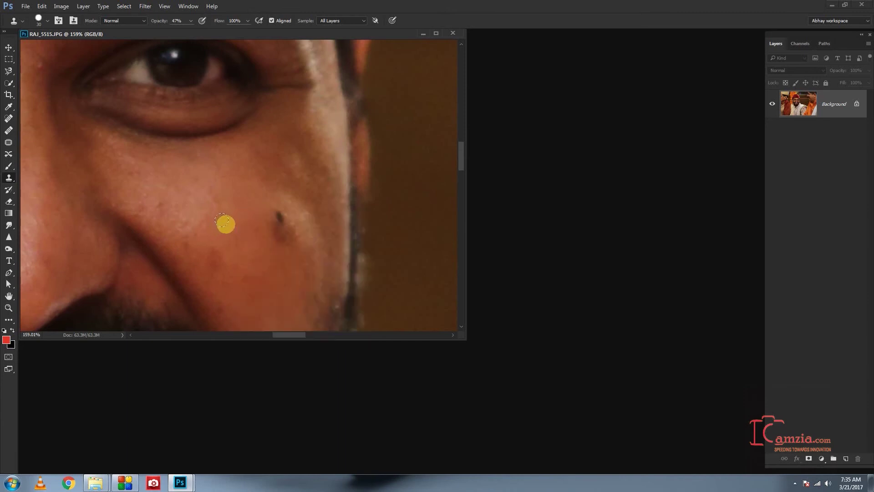
left_click(219, 229, "alt")
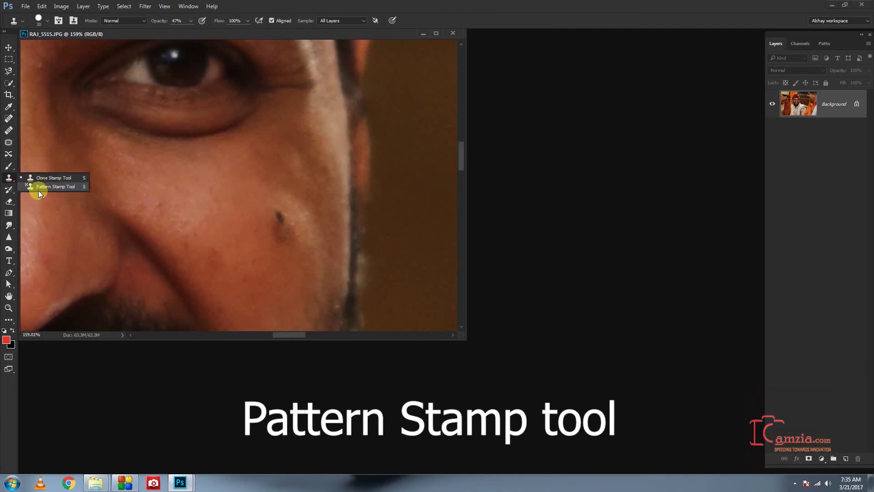
Step: Try a striped Pattern Stamp stroke over the cheek mole, then undo it
left_click(40, 185)
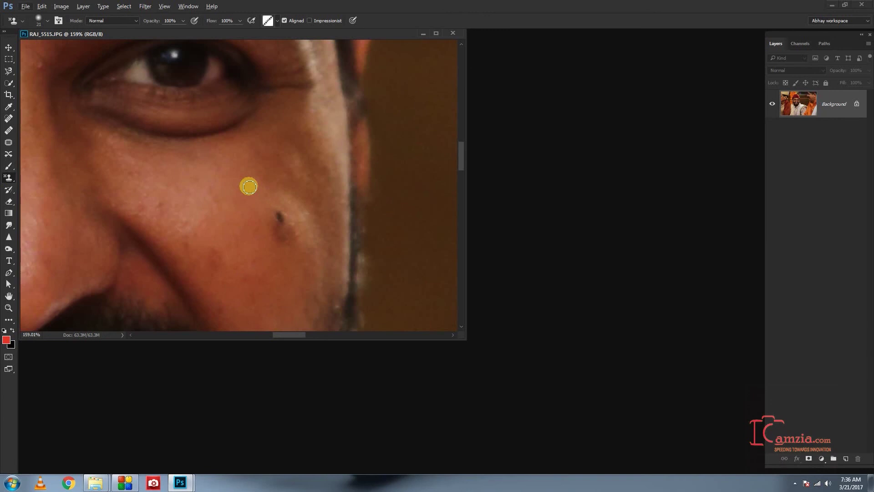
mouse_move(279, 211)
left_mouse_down()
mouse_move(276, 225)
mouse_move(284, 211)
mouse_move(296, 235)
left_mouse_up()
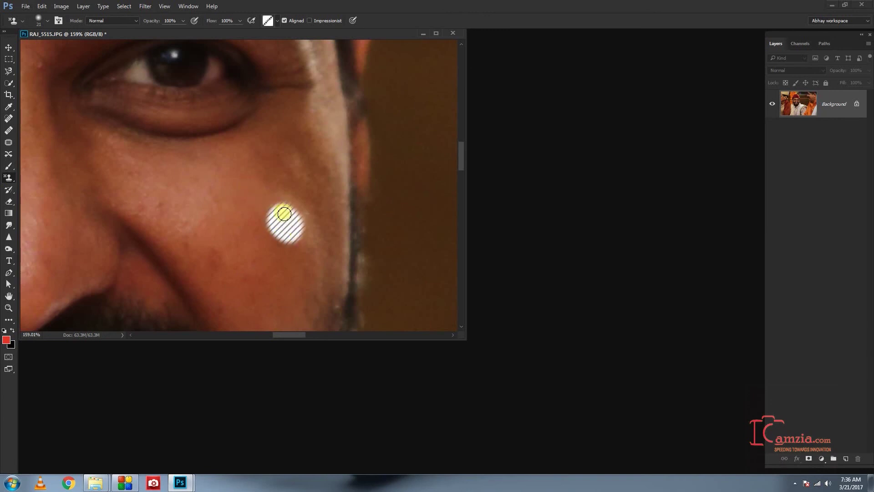
key("ctrl+z")
Step: Choose the yellow textured pattern and paint it onto the brown background beside the face
left_click_drag(412, 180, 273, 214)
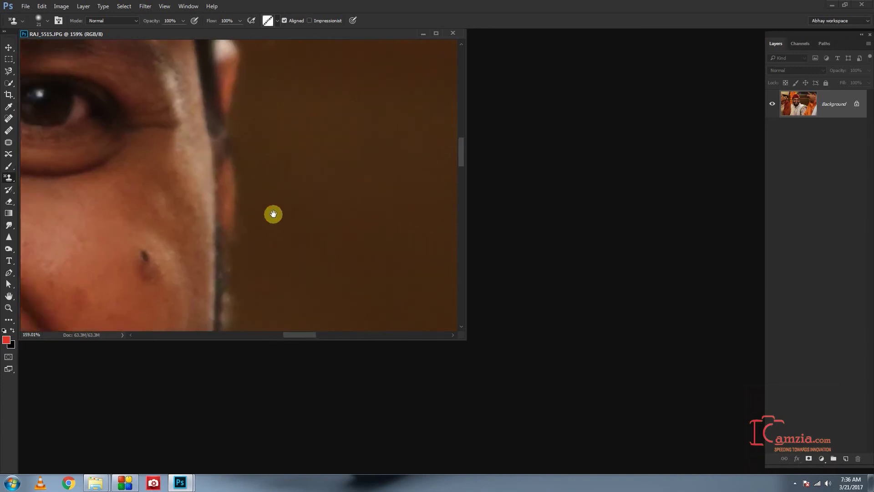
left_click(268, 21)
left_click(220, 43)
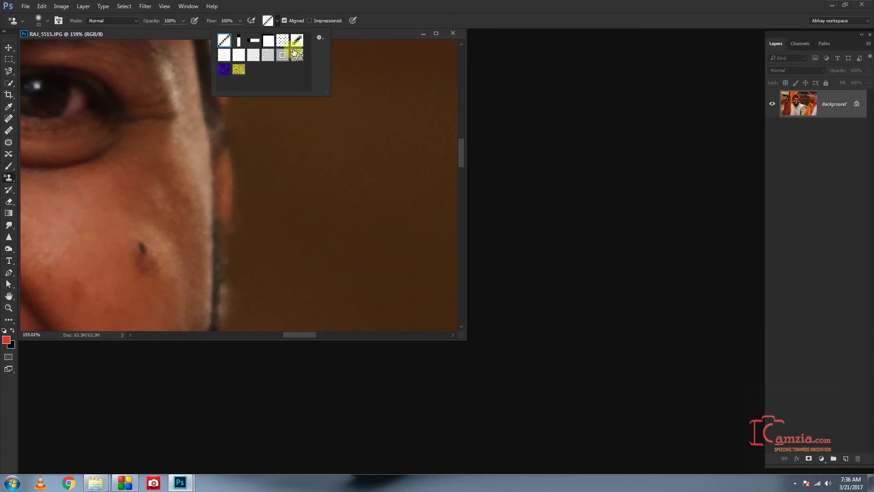
left_click(238, 69)
mouse_move(332, 156)
left_mouse_down()
mouse_move(336, 169)
mouse_move(349, 168)
left_mouse_up()
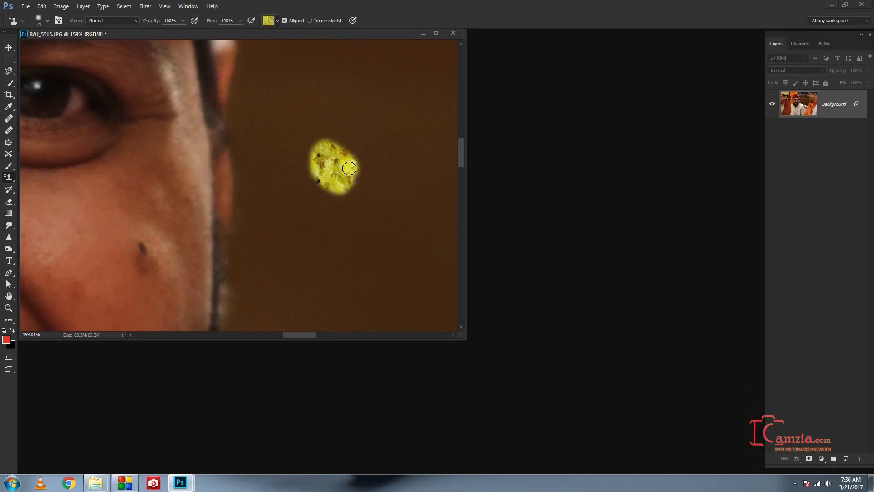